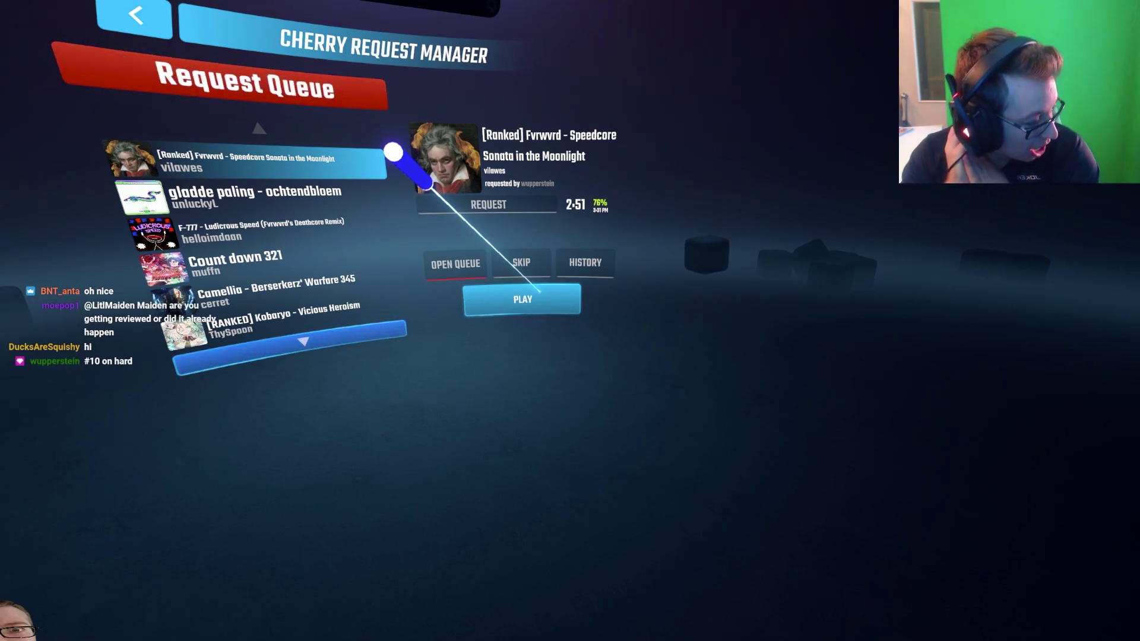
# Load the queued Speedcore Sonata in the Moonlight request into Solo song selection
pyautogui.click(539, 291)
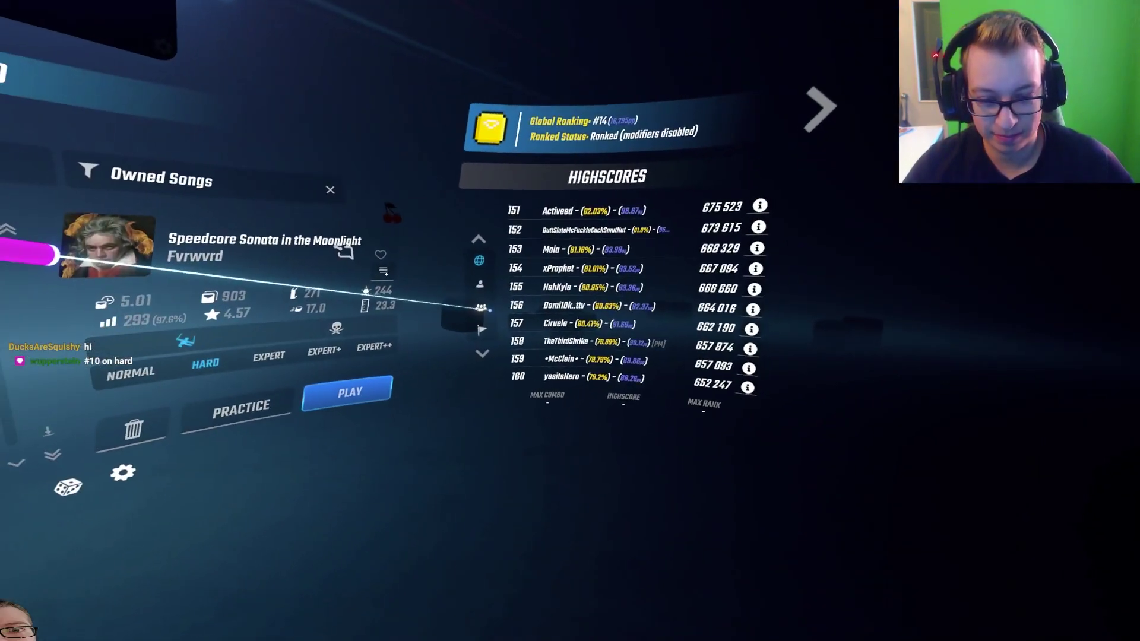
# Page the global Highscores, view Shashumga's score details, then switch to Normal difficulty
pyautogui.click(493, 308)
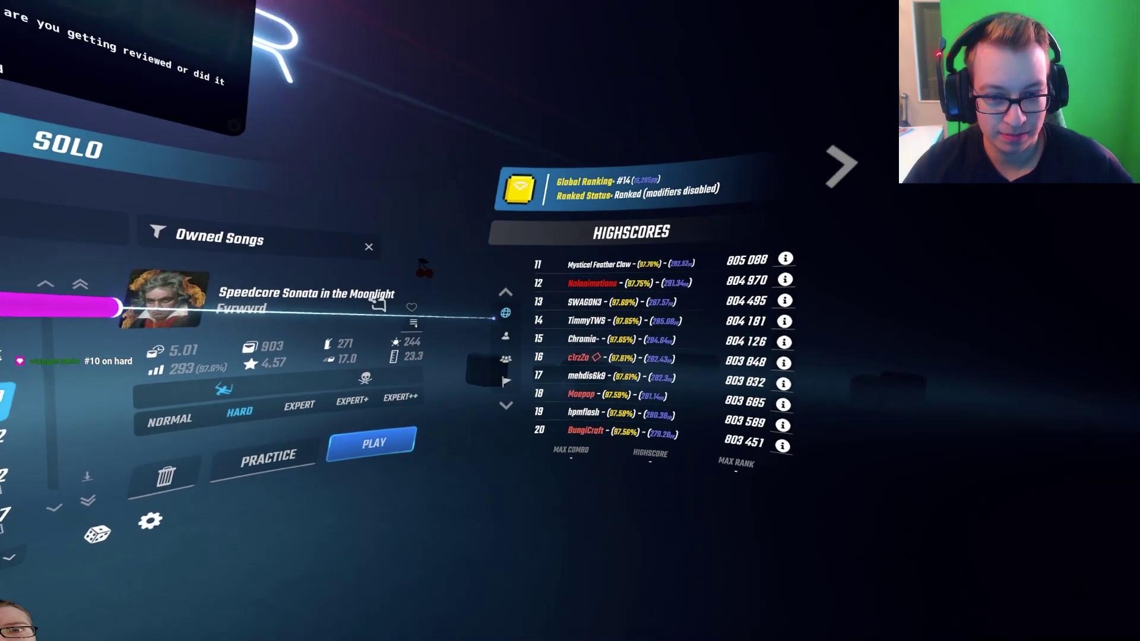
pyautogui.click(491, 322)
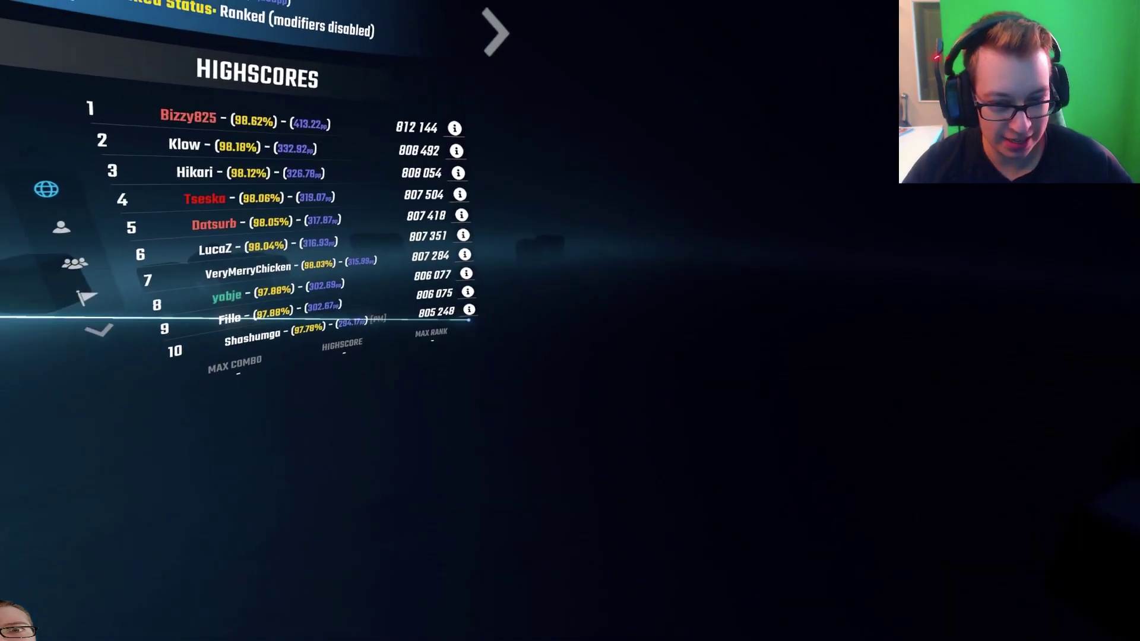
pyautogui.click(469, 315)
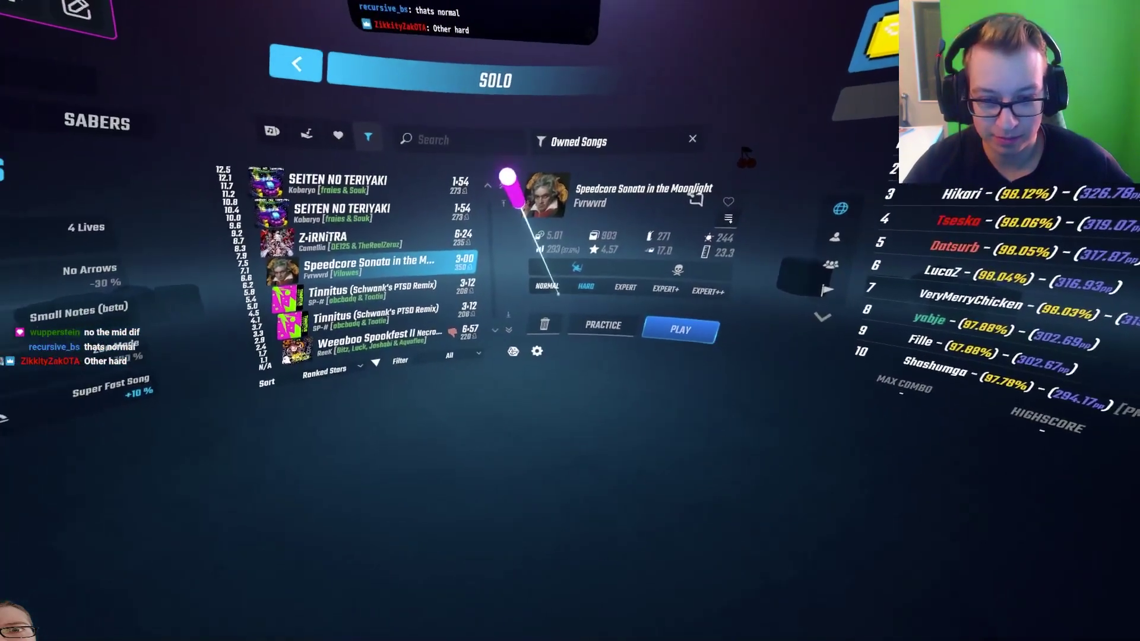
pyautogui.click(553, 290)
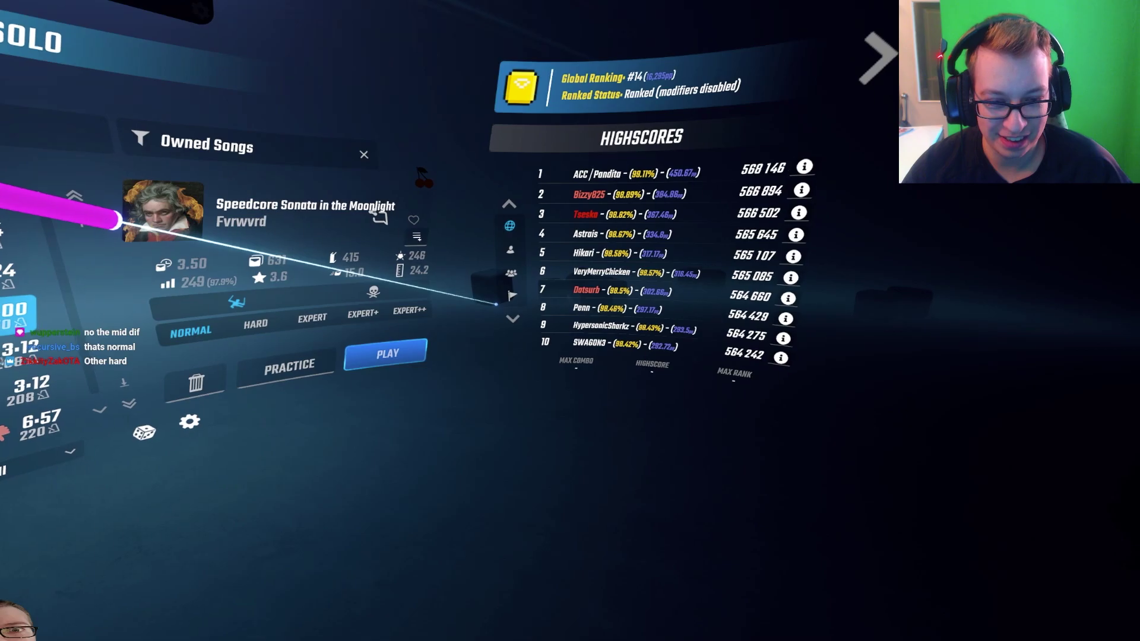
# Page Highscores to the next ten and back, then choose Expert difficulty
pyautogui.click(495, 305)
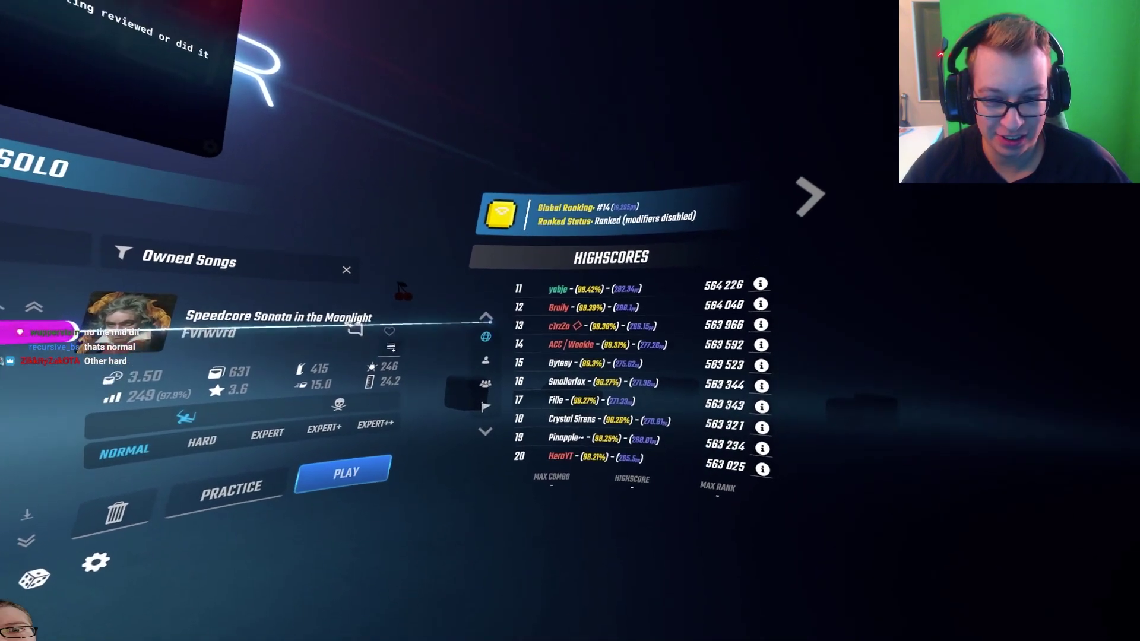
pyautogui.click(490, 323)
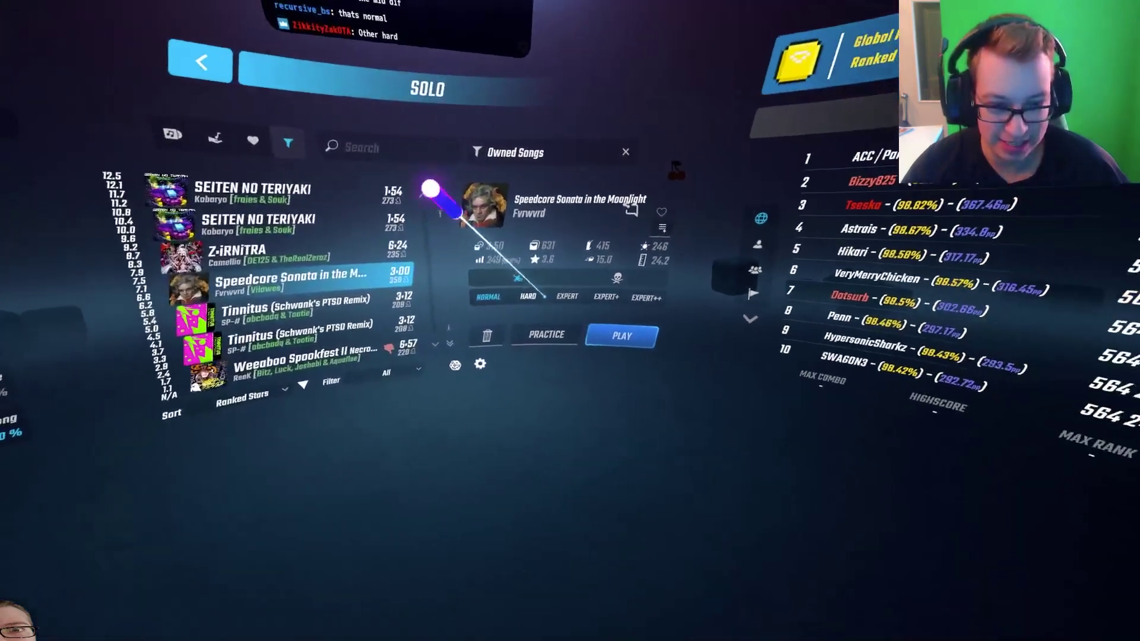
pyautogui.click(540, 296)
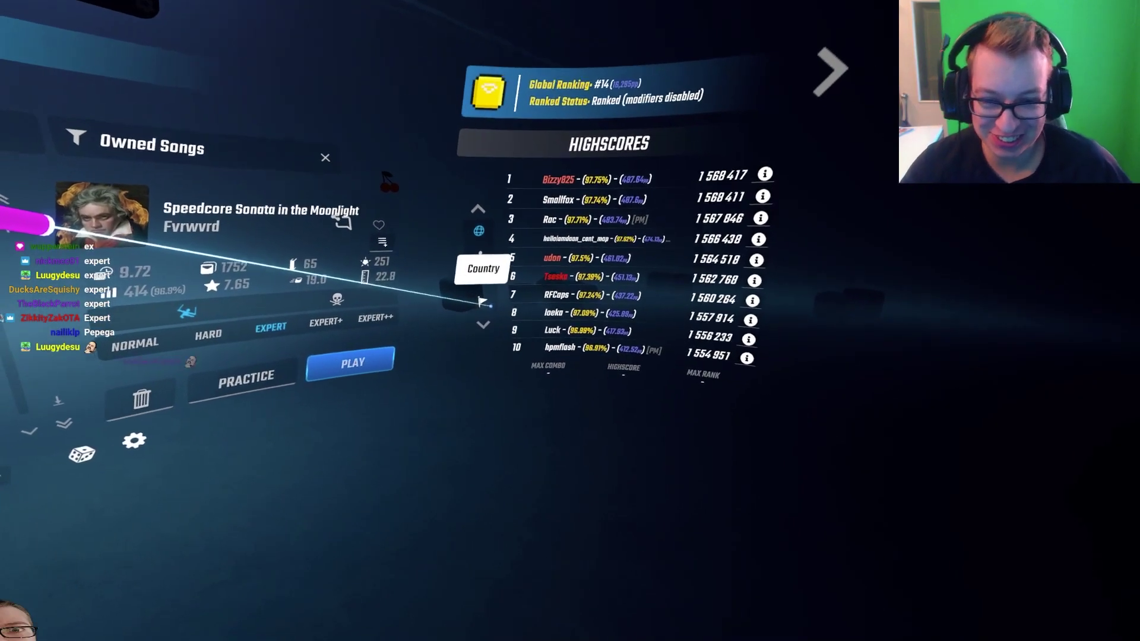
# Check Expert ranks 11-20, return to the top ten, and view Luck's score details
pyautogui.click(492, 305)
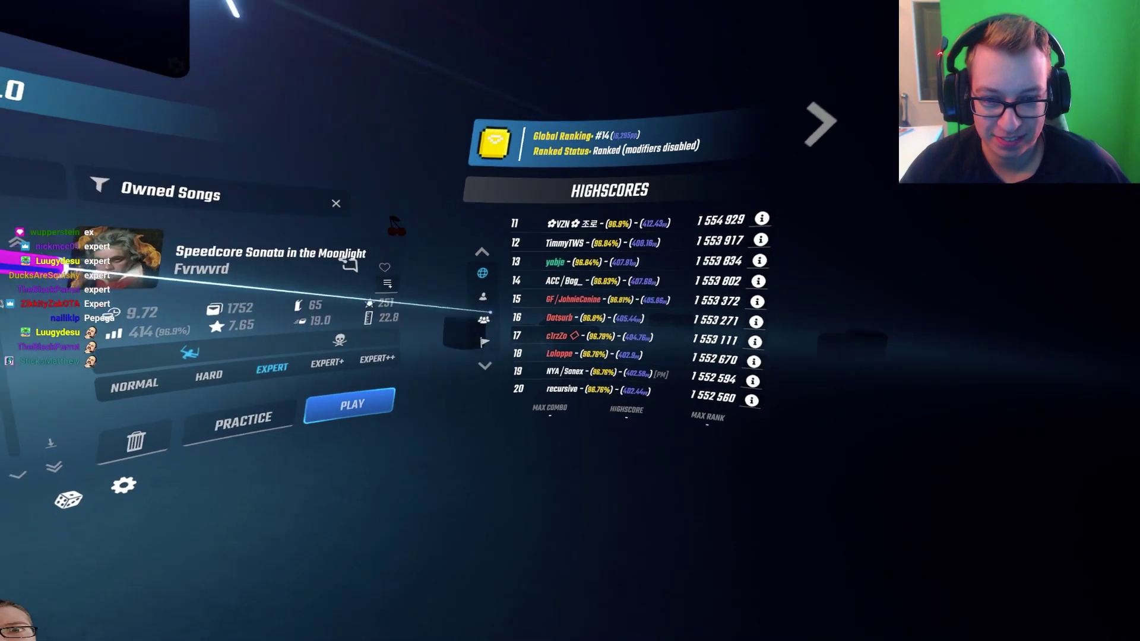
pyautogui.click(490, 324)
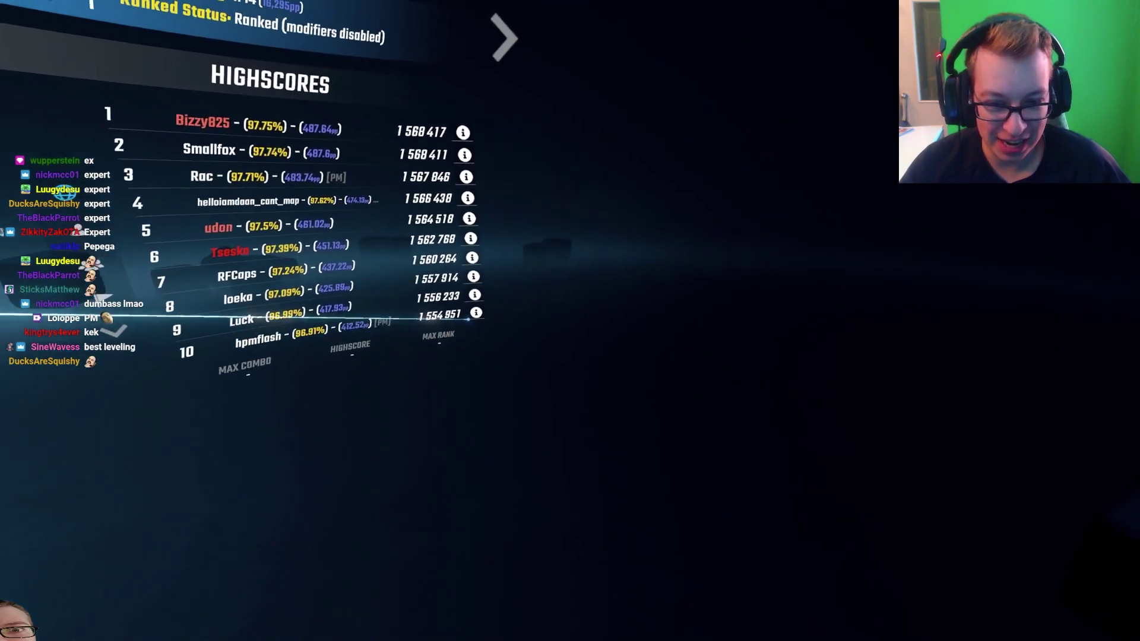
pyautogui.click(475, 315)
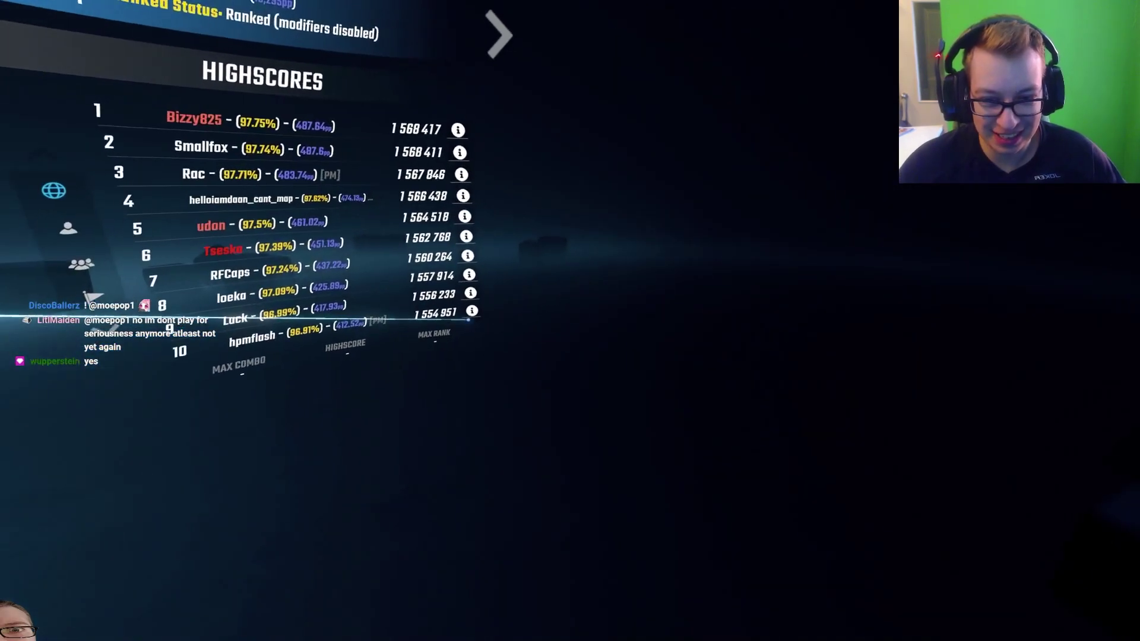
# Open hpmflash's score details and launch the replay
pyautogui.click(465, 320)
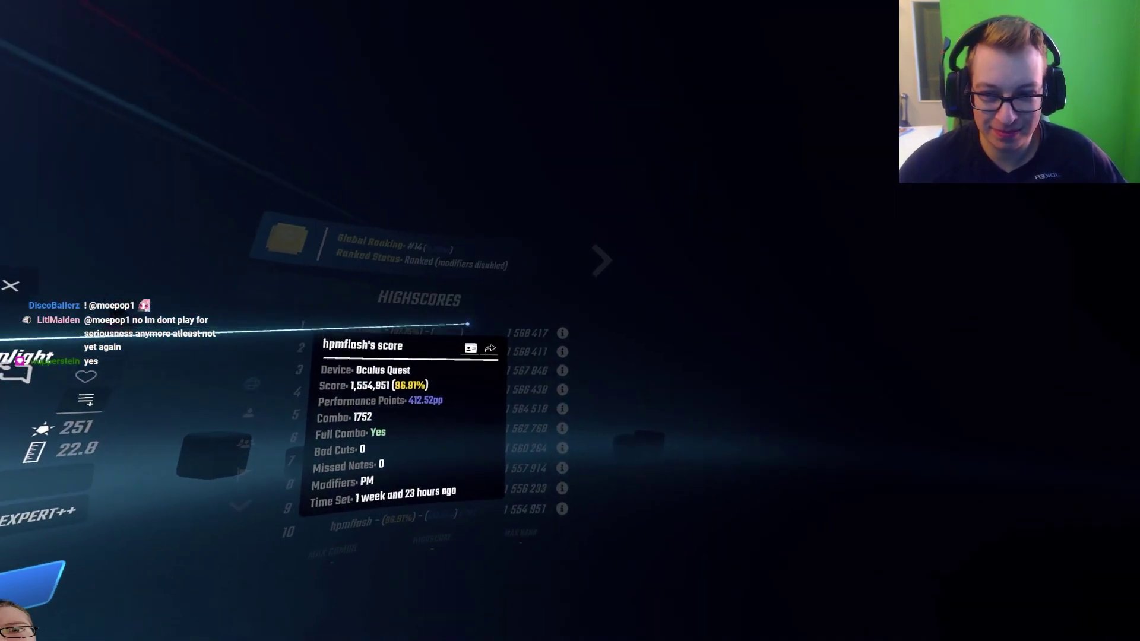
pyautogui.click(469, 361)
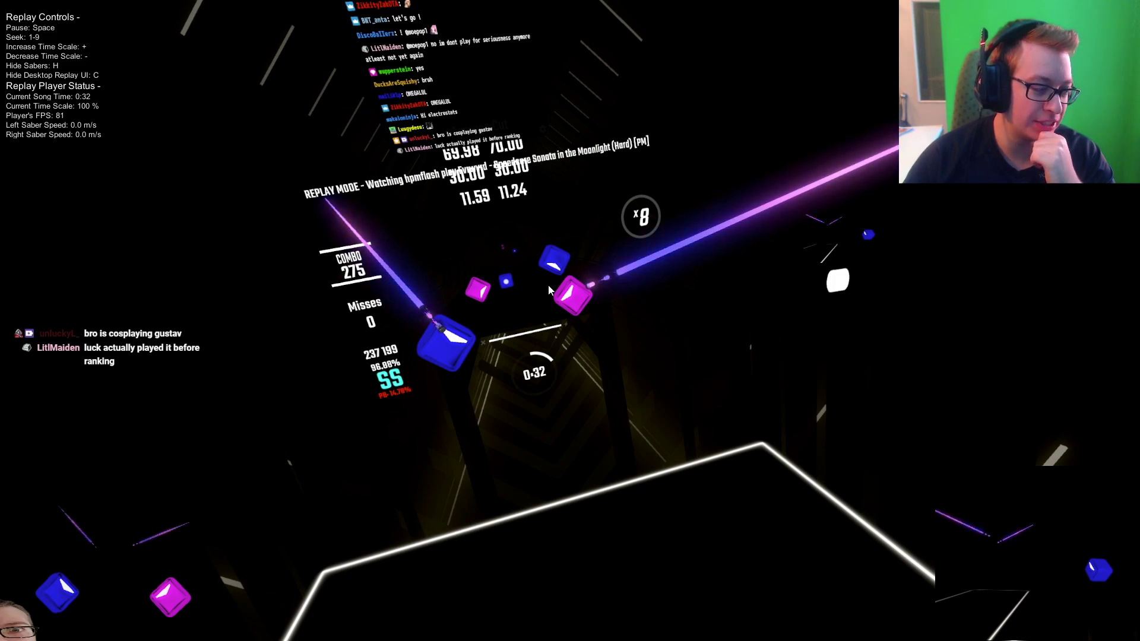
# Lower the replay speed to 80% and 60%, resume playback, then return to 80%
pyautogui.press('-')
pyautogui.press('-')
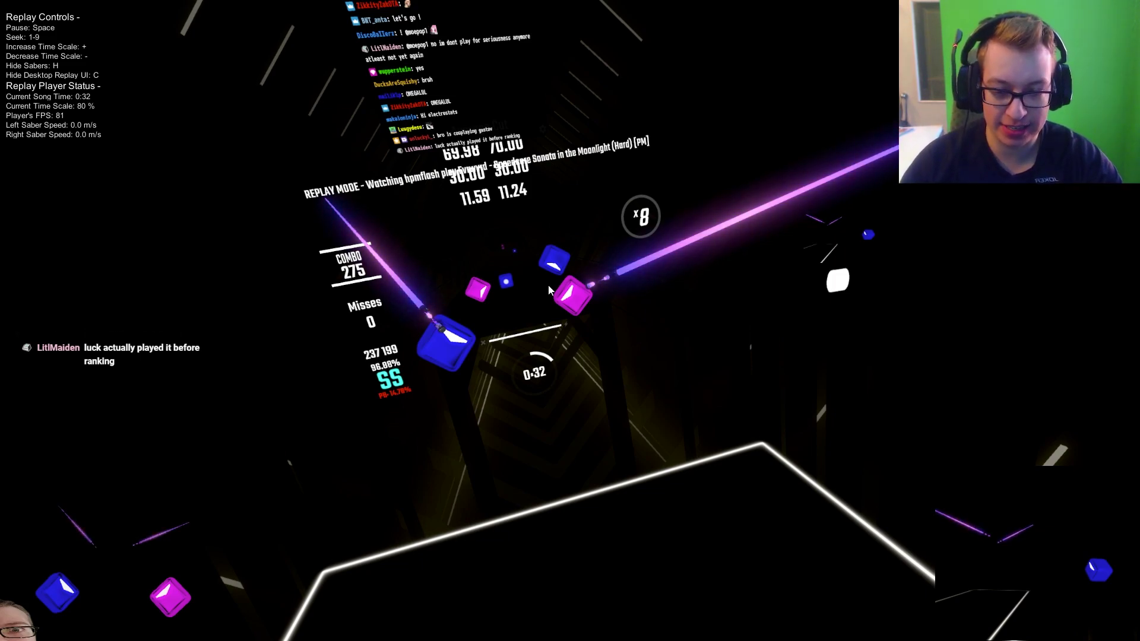
pyautogui.press('-')
pyautogui.press('space')
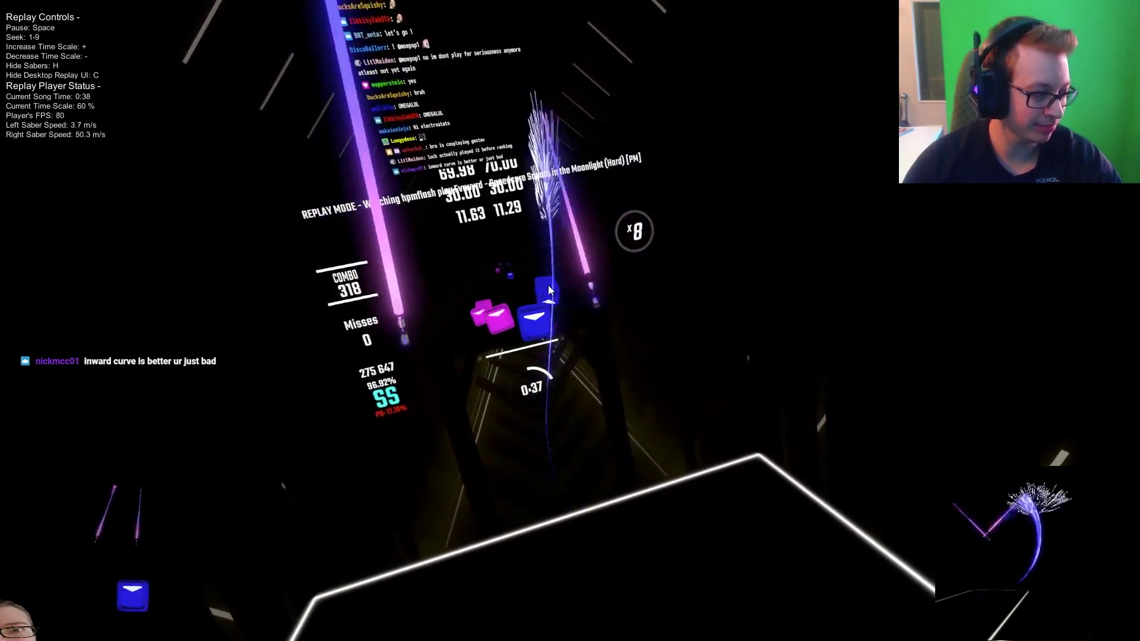
pyautogui.press('+')
pyautogui.press('+')
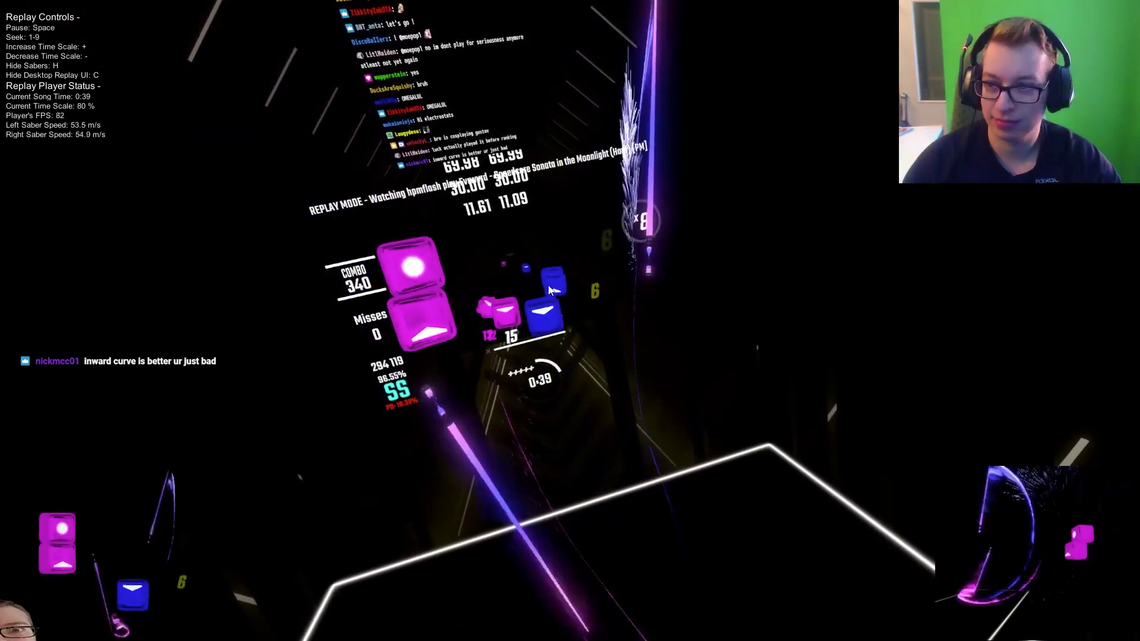
# Set the replay time scale back to 100%
pyautogui.press('+')
pyautogui.press('+')
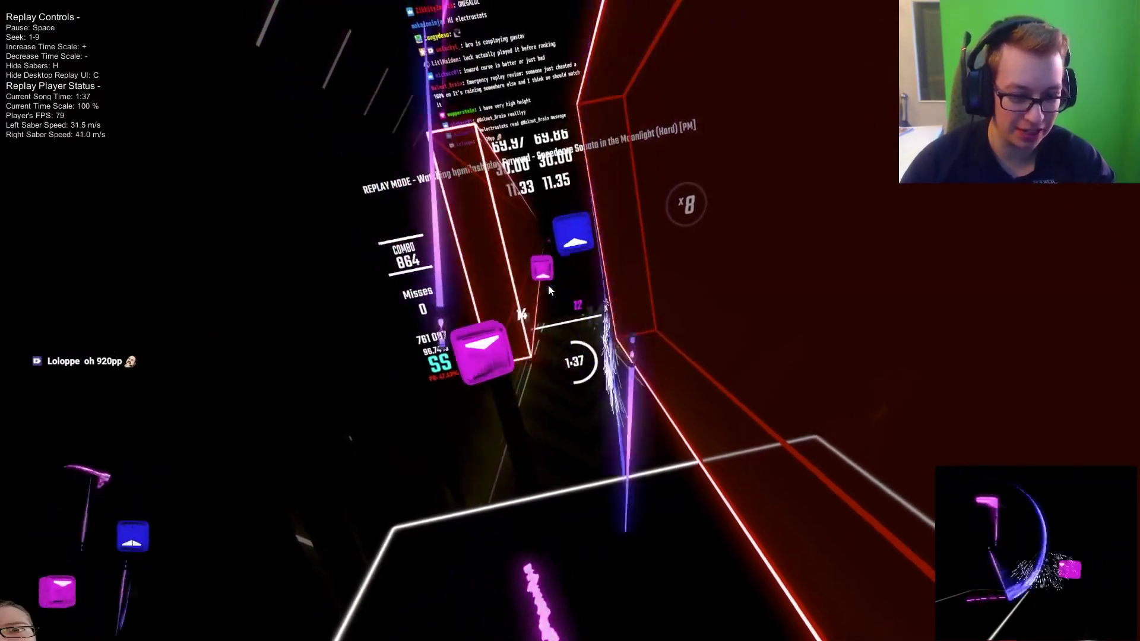
# Seek the replay back to 0:54, ahead to 1:48, then back to about 1:12
pyautogui.press('6')
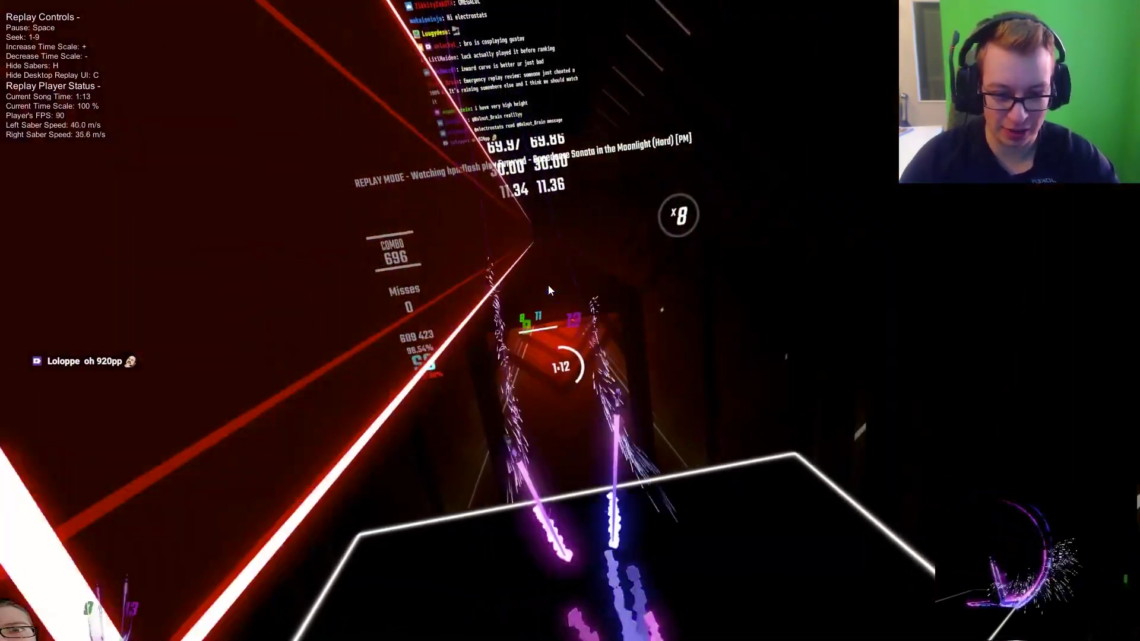
pyautogui.press('3')
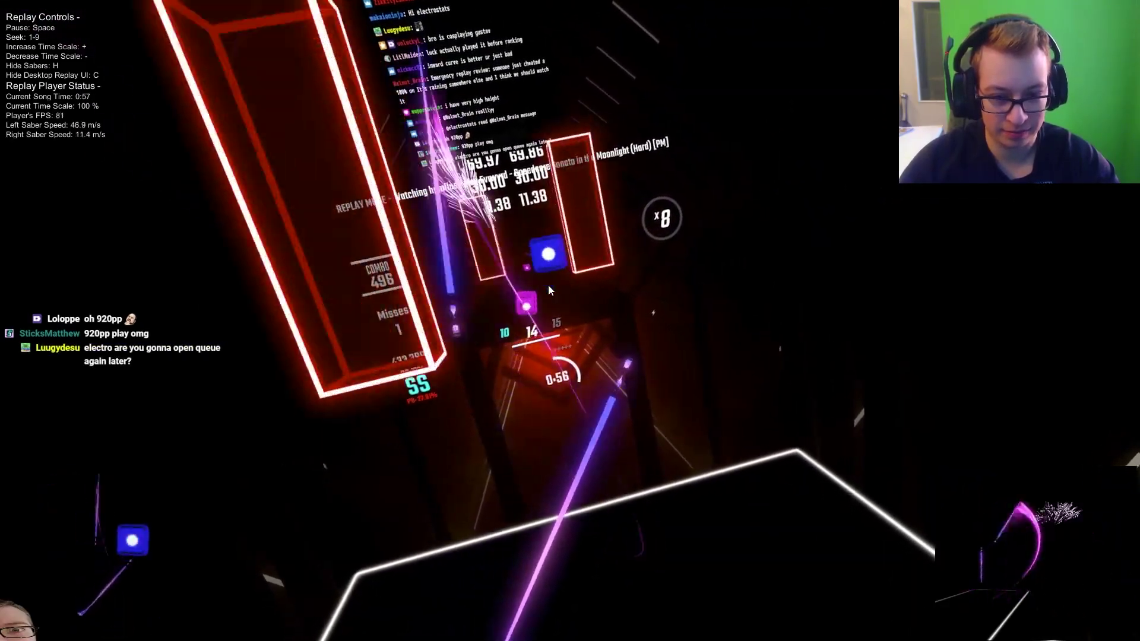
pyautogui.press('7')
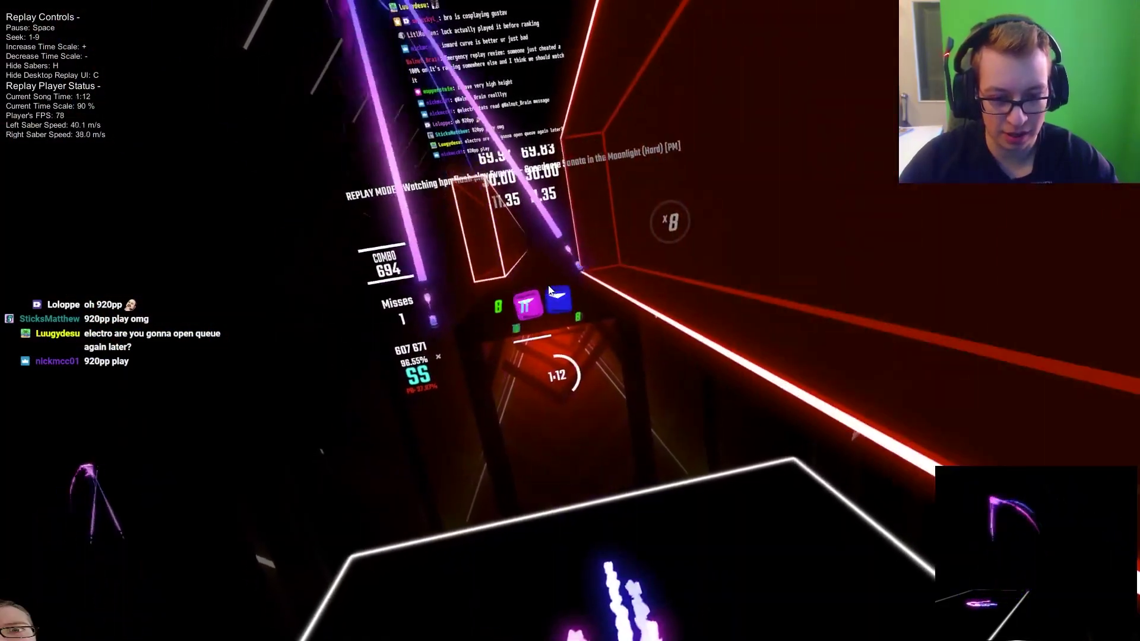
pyautogui.press('6')
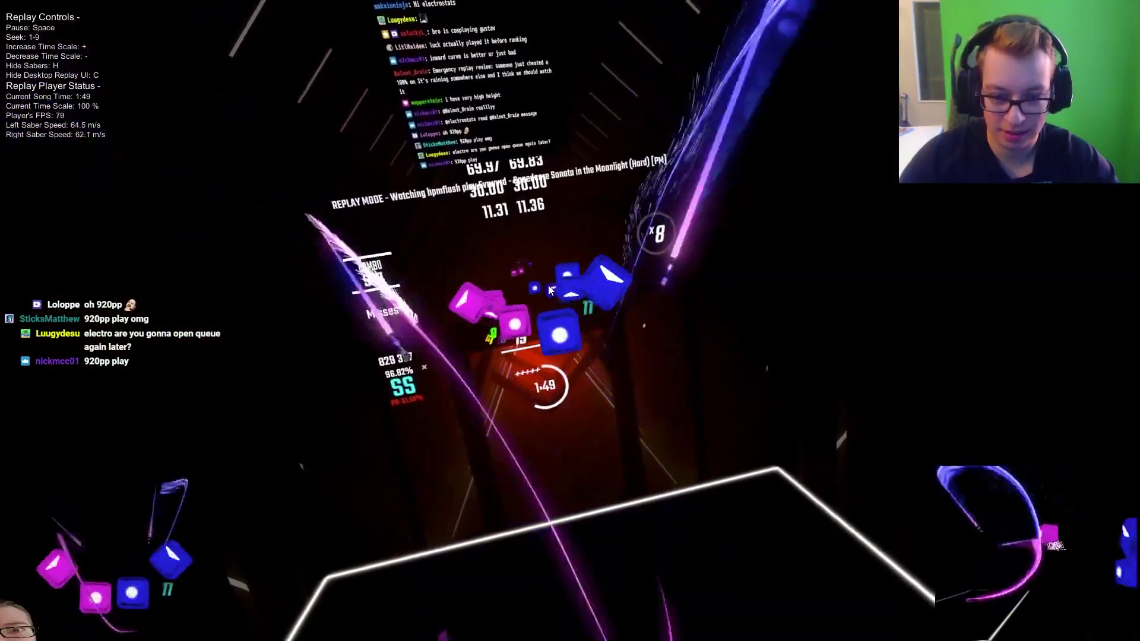
pyautogui.press('4')
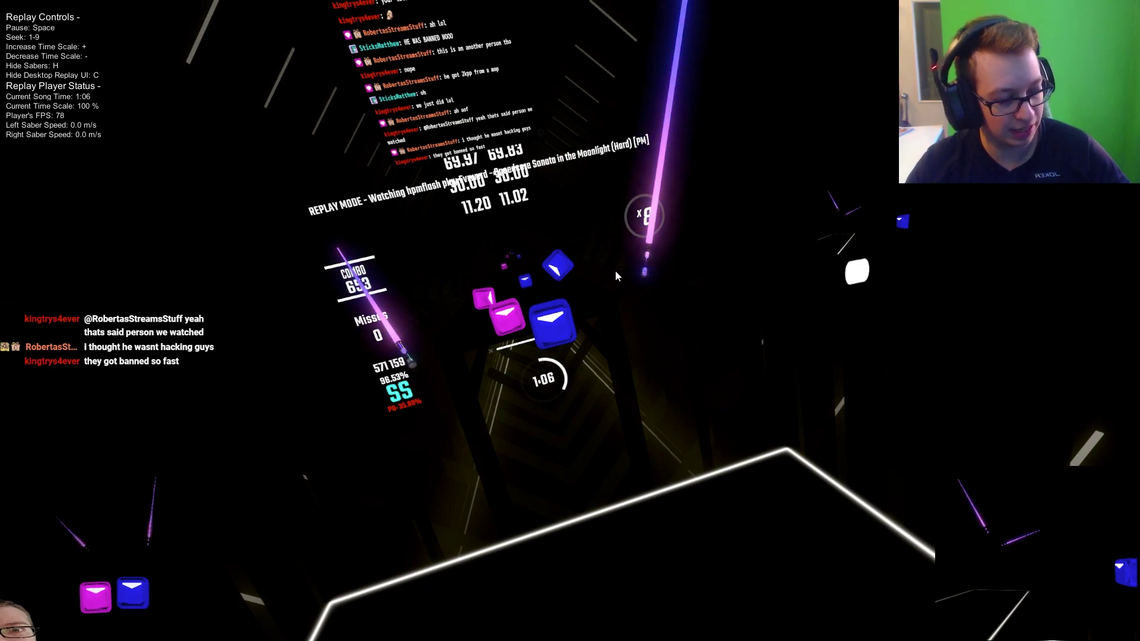
# Unpause hpmflash's replay and let it play on to about 2:05
pyautogui.press('space')
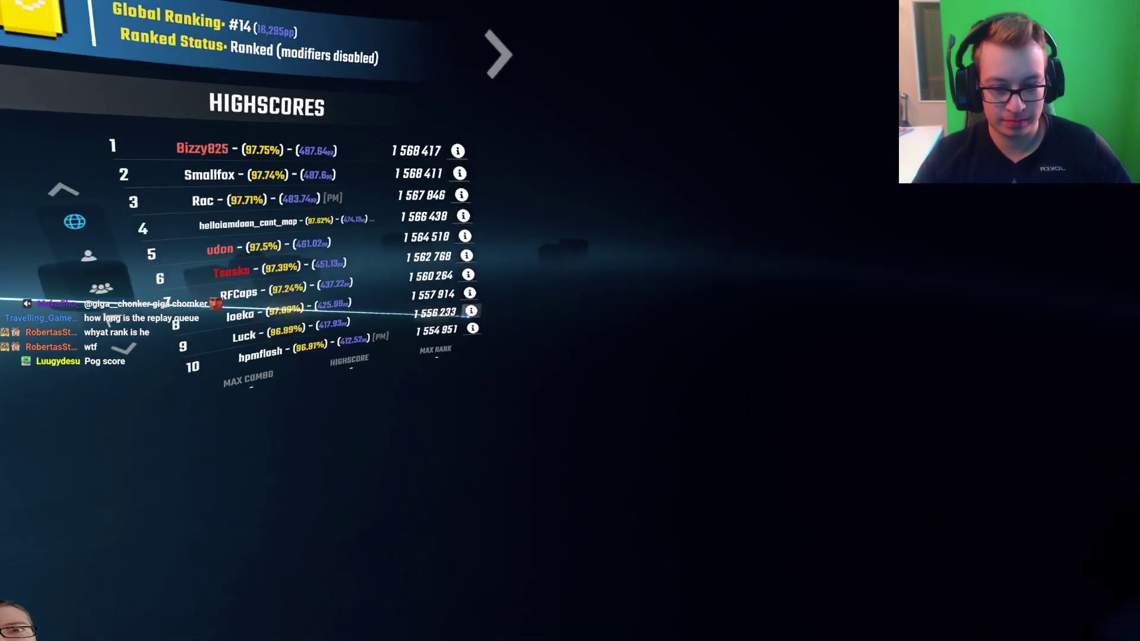
# Open hpmflash's profile from Highscores, showing global rank #740 and 11,507pp
pyautogui.click(566, 475)
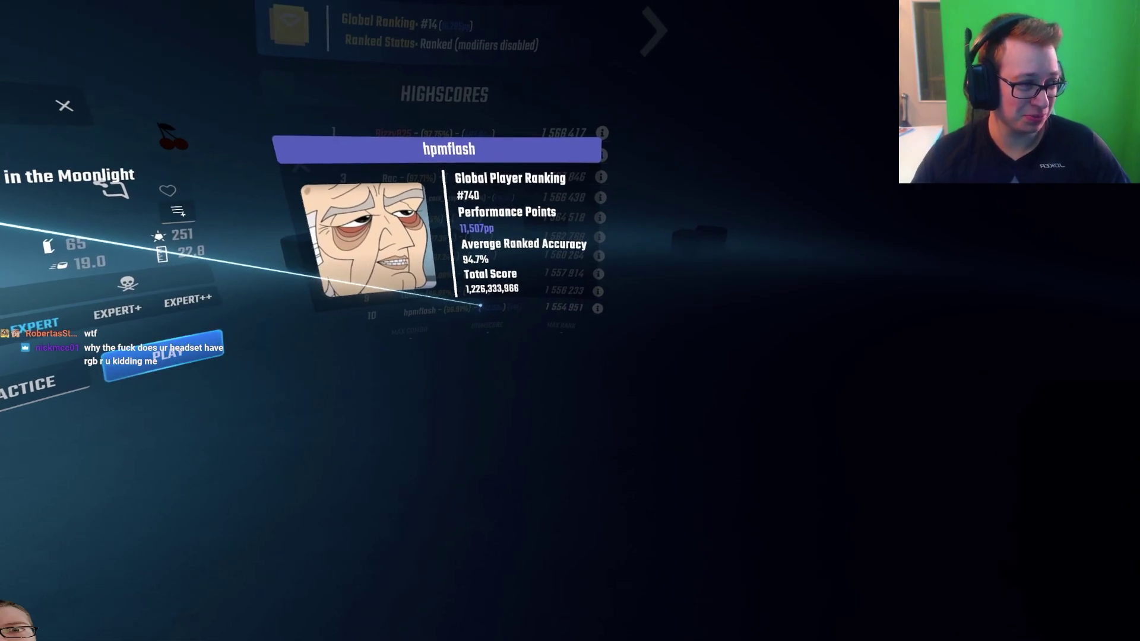
# Dismiss hpmflash's profile popup to show the Expert top-ten highscores again
pyautogui.click(481, 303)
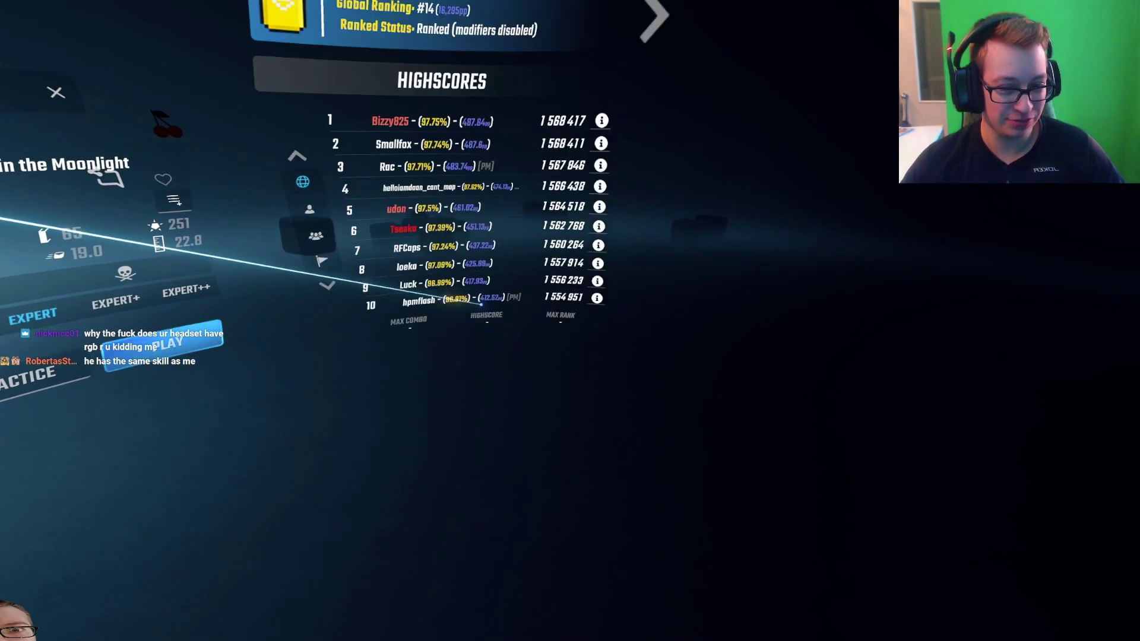